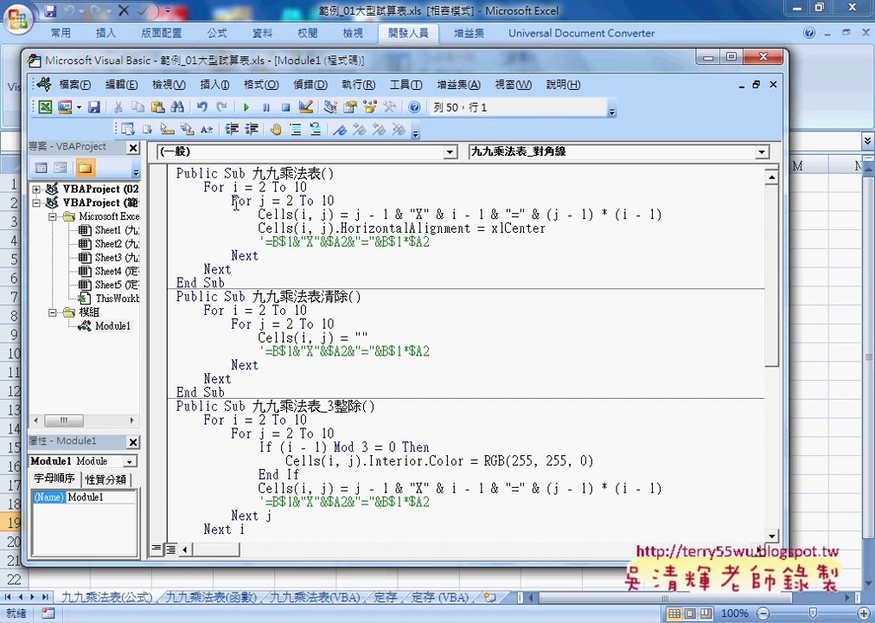
Highlight the inner loop and variable j, then leave the VBA editor for the table sheet
drag(231, 200, 335, 202)
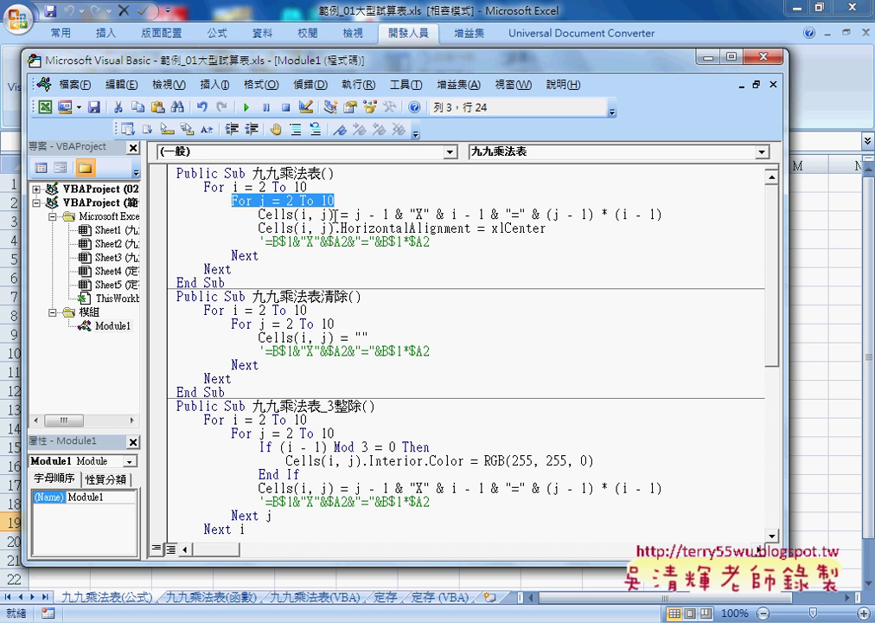
double_click(262, 200)
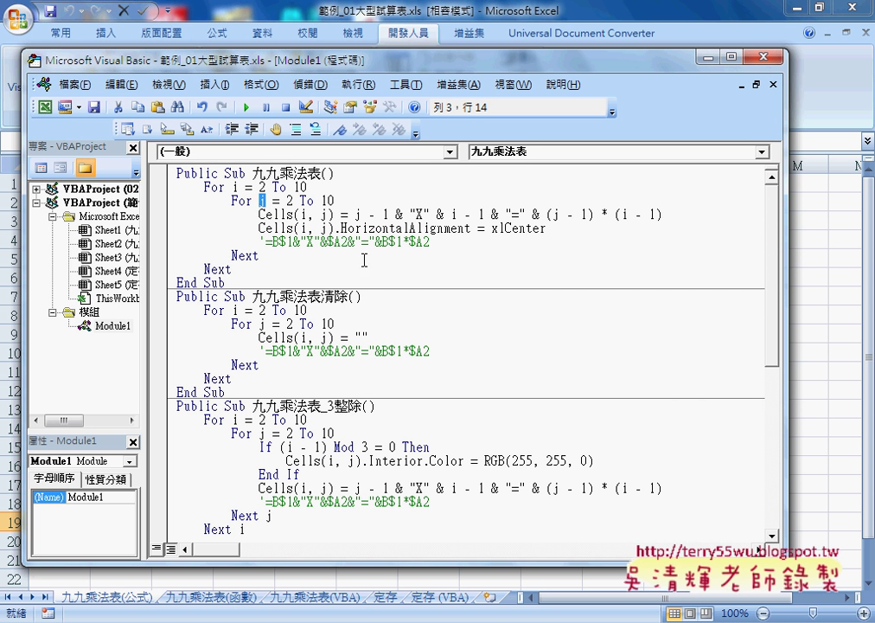
key(alt+F11)
Point out the rows for 3, 6 and 9 in column A of the table
click(823, 371)
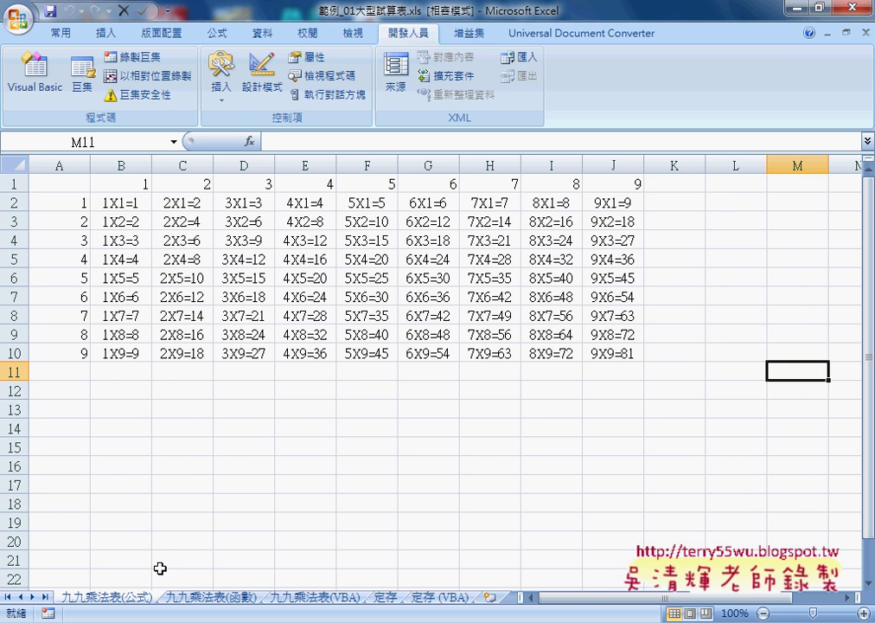
click(77, 243)
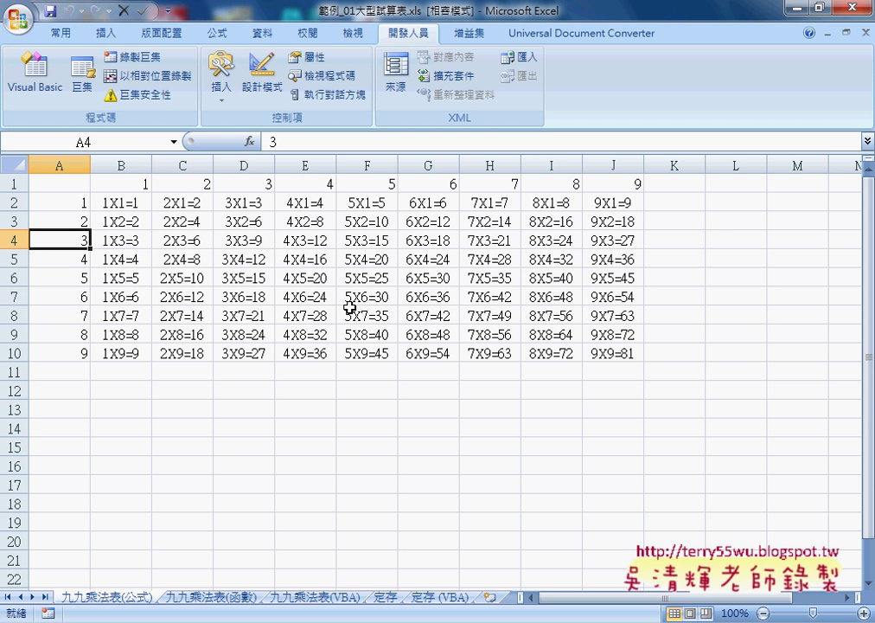
click(71, 296)
click(69, 353)
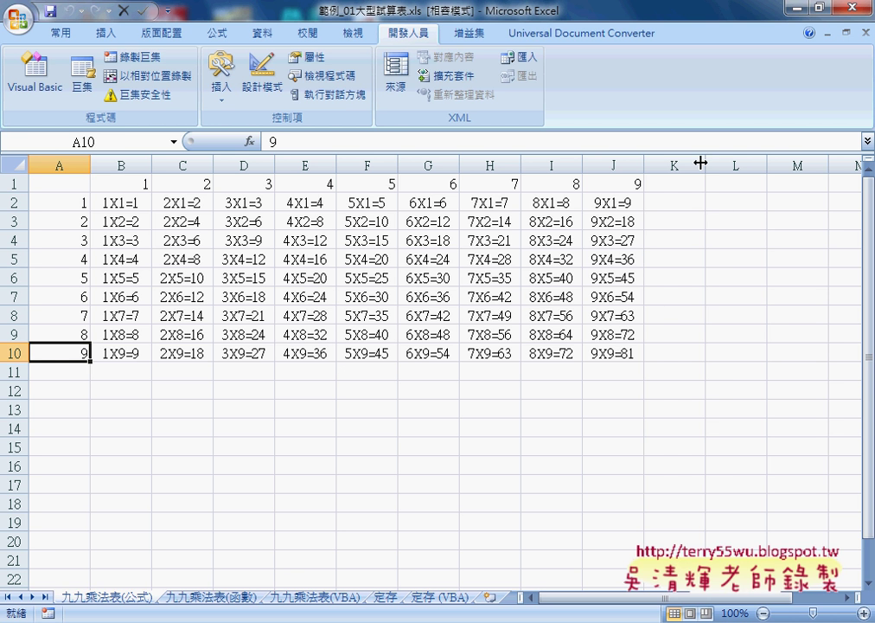
Narrow column K into a thin spacer and select cell L2
drag(705, 164, 670, 165)
click(701, 214)
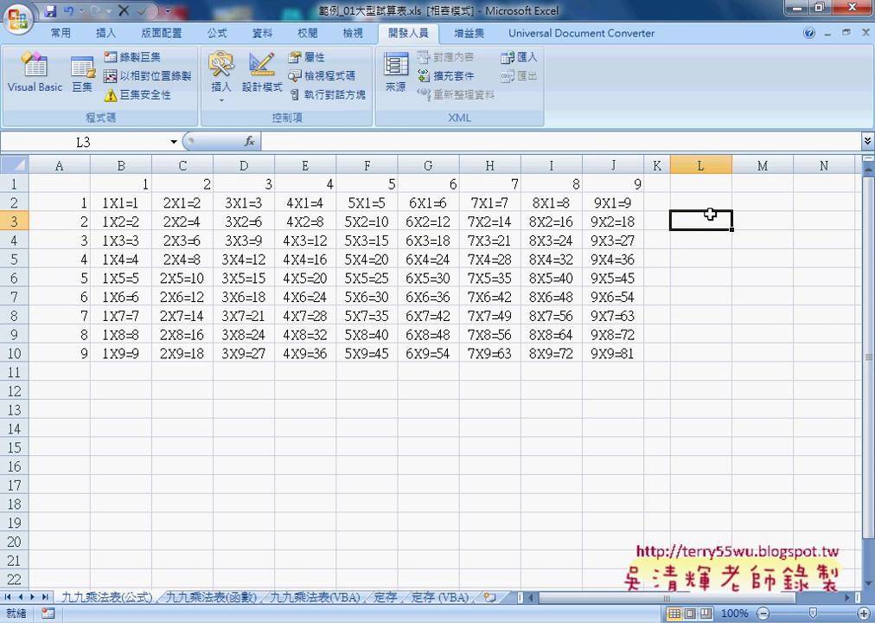
click(698, 196)
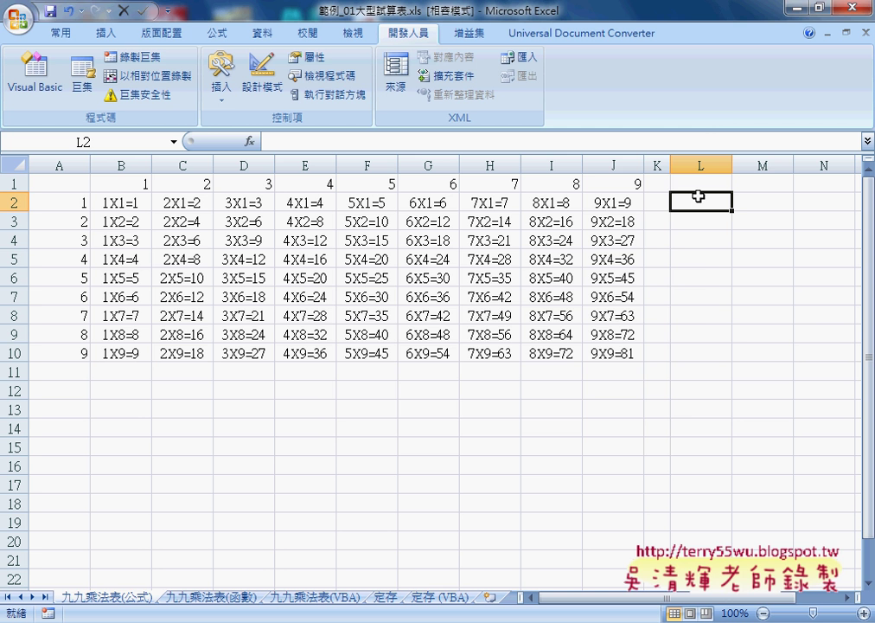
Pick the MOD function from the Math & Trig category for cell L2
click(249, 142)
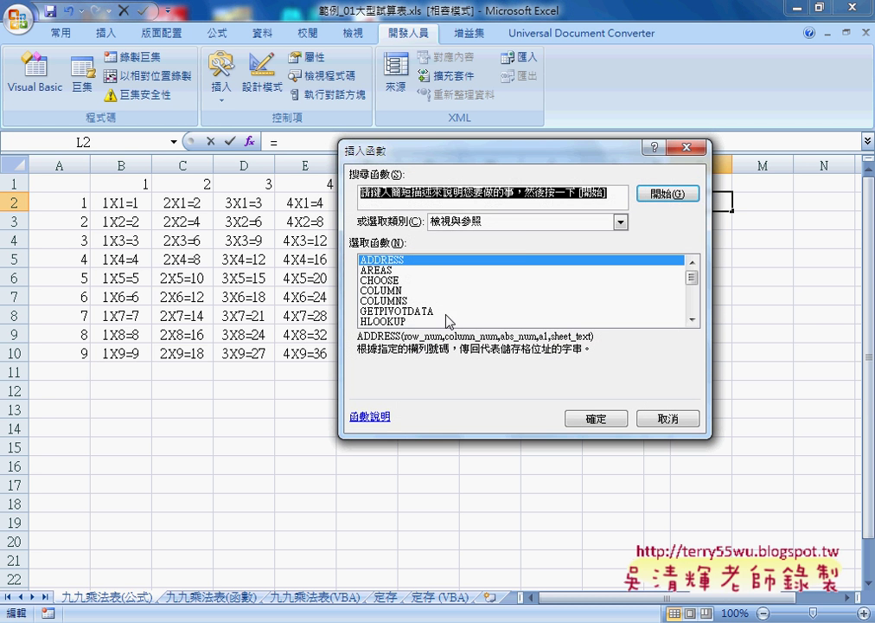
click(515, 224)
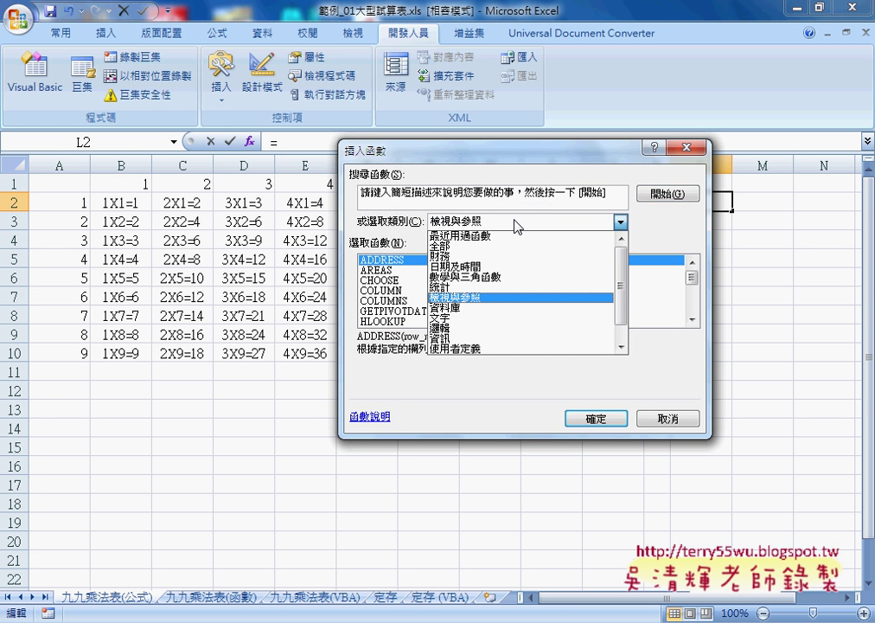
click(512, 278)
click(695, 296)
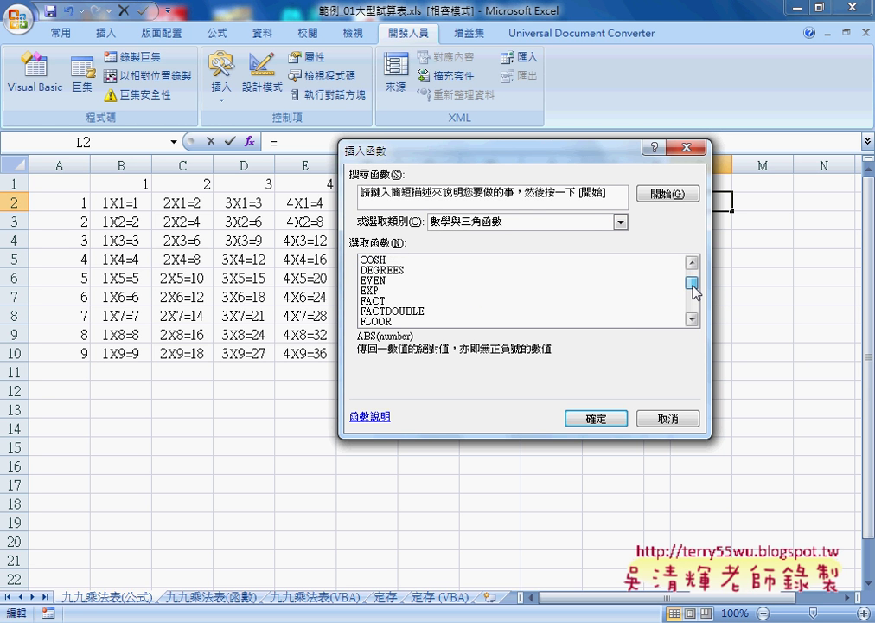
scroll(695, 296, down, 1)
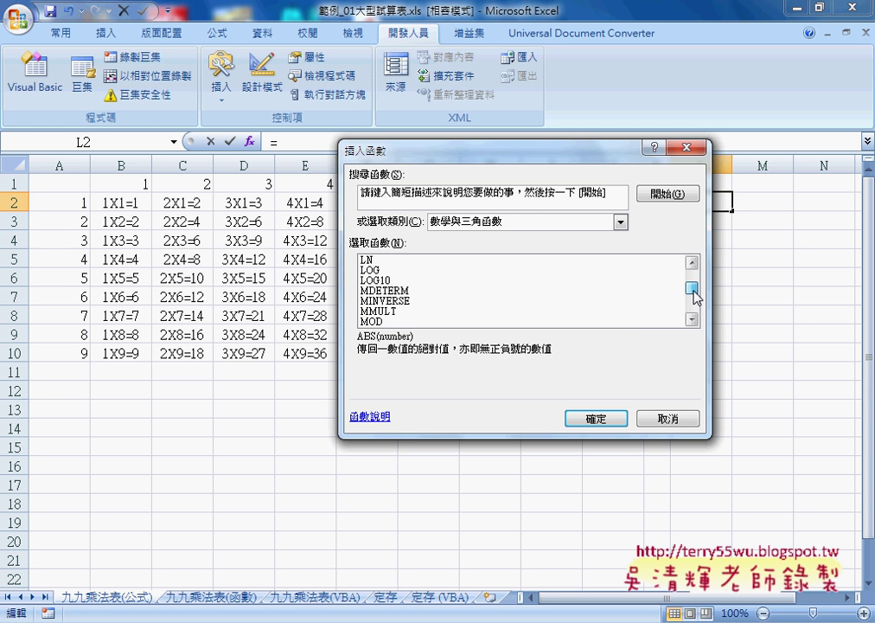
click(510, 321)
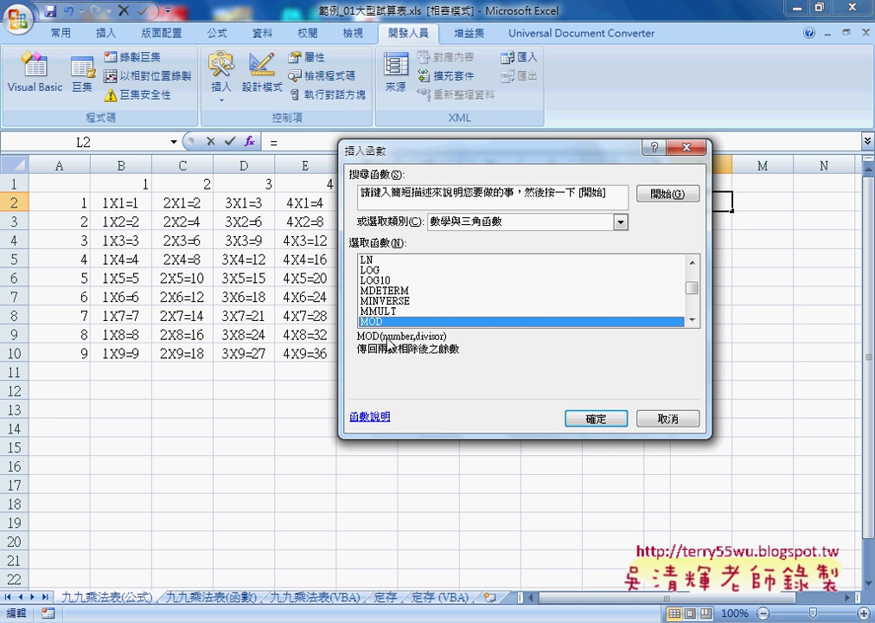
click(599, 417)
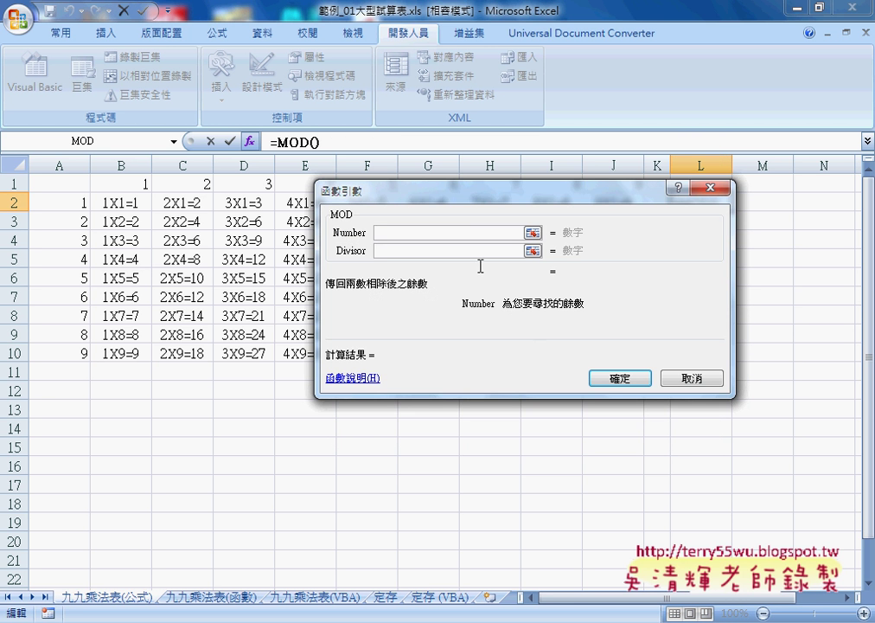
Set MOD's Number argument to A2 and Divisor to 3
drag(465, 192, 522, 259)
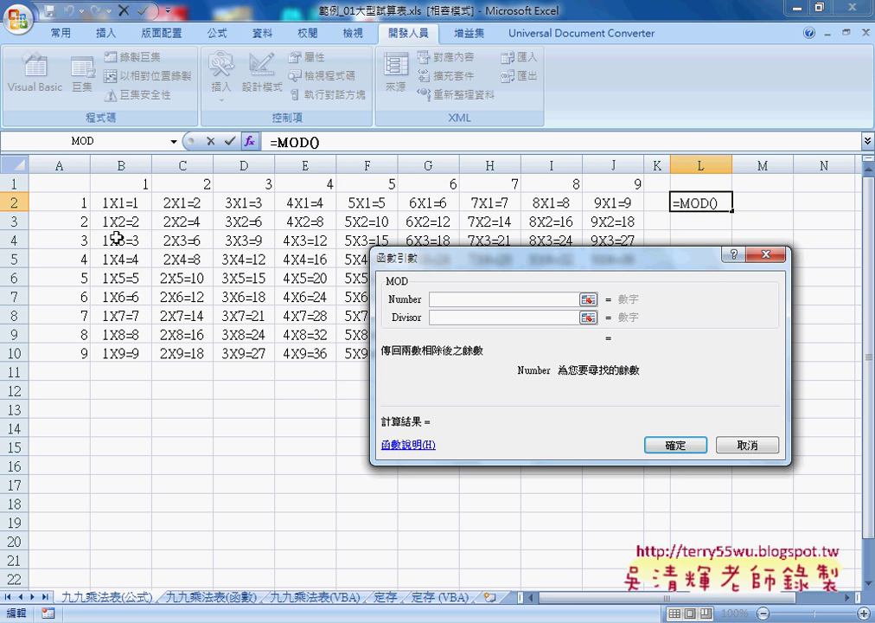
click(75, 206)
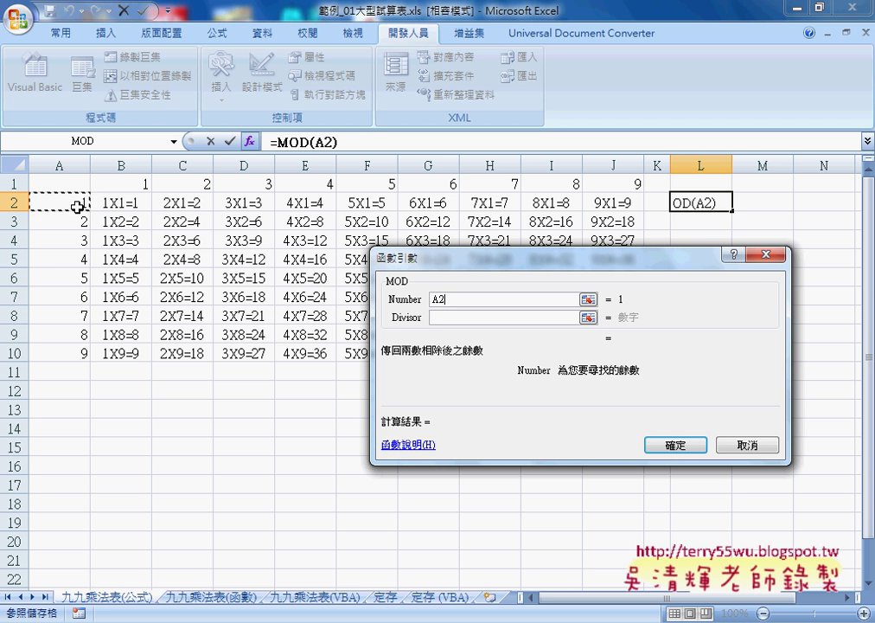
click(502, 316)
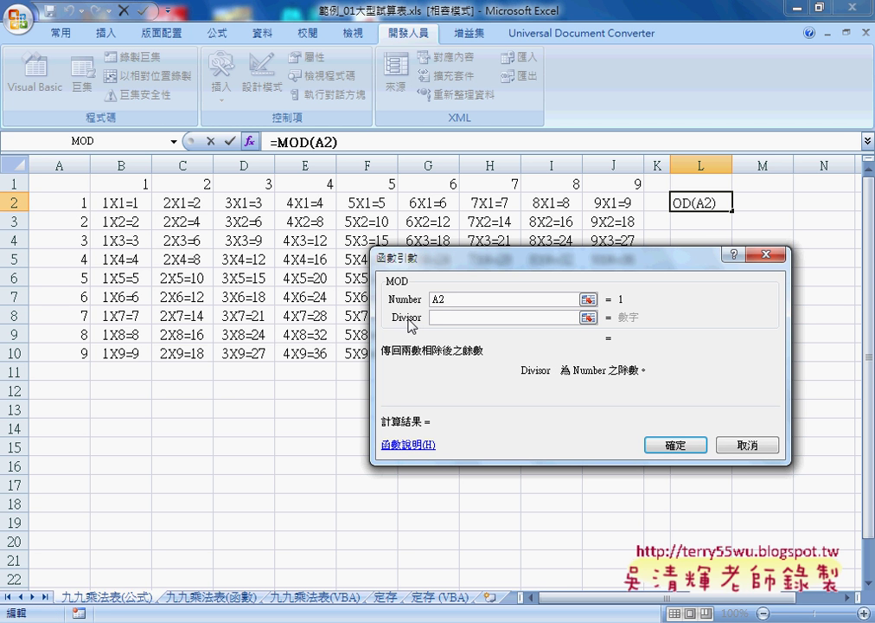
text(3)
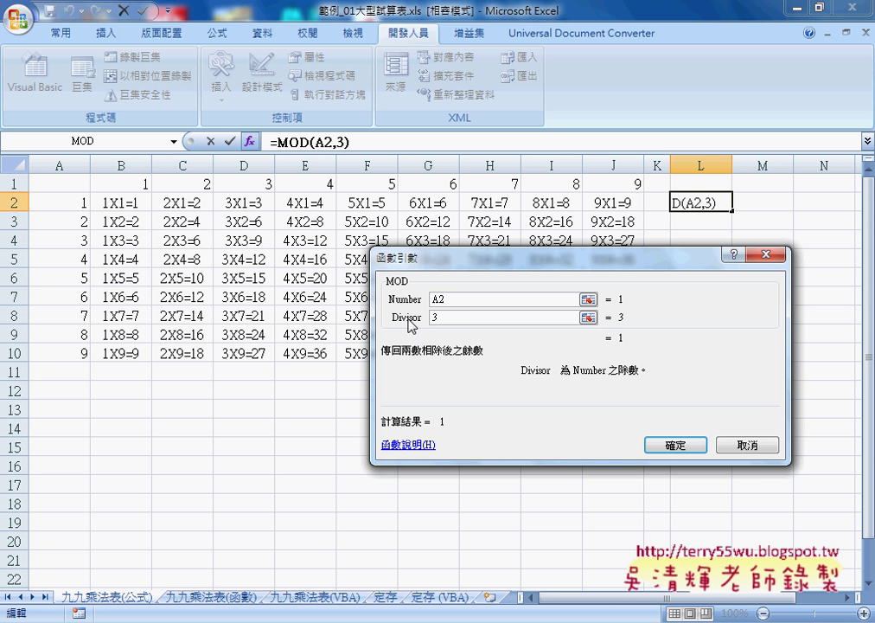
Confirm =MOD(A2,3), fill it down to L10, check L3 and L4, then select B2:J10
click(673, 444)
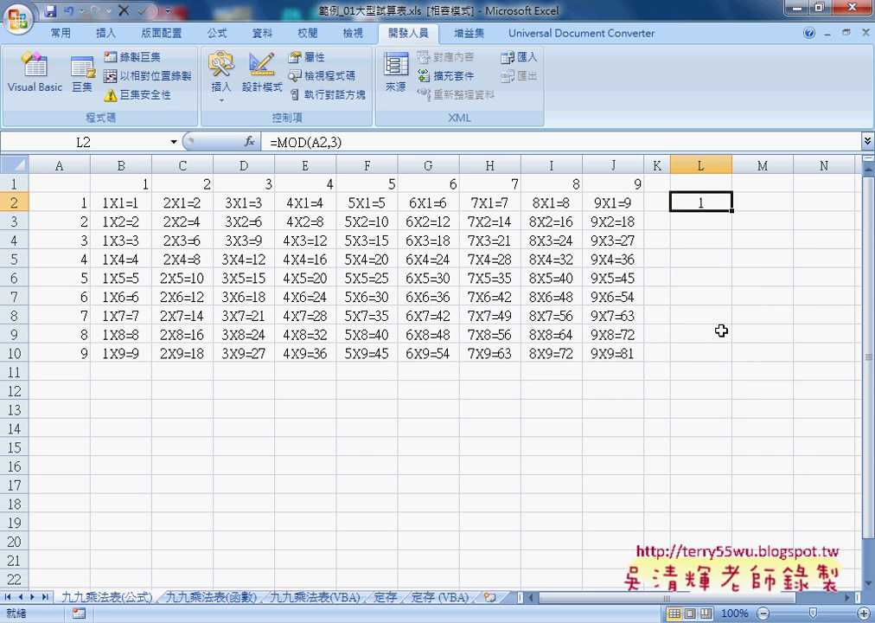
drag(735, 208, 729, 357)
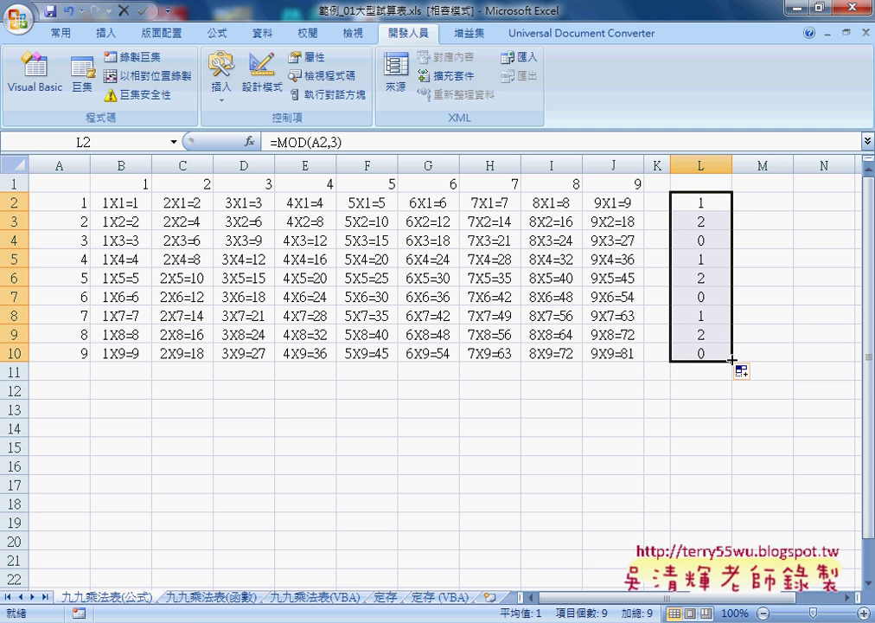
click(705, 202)
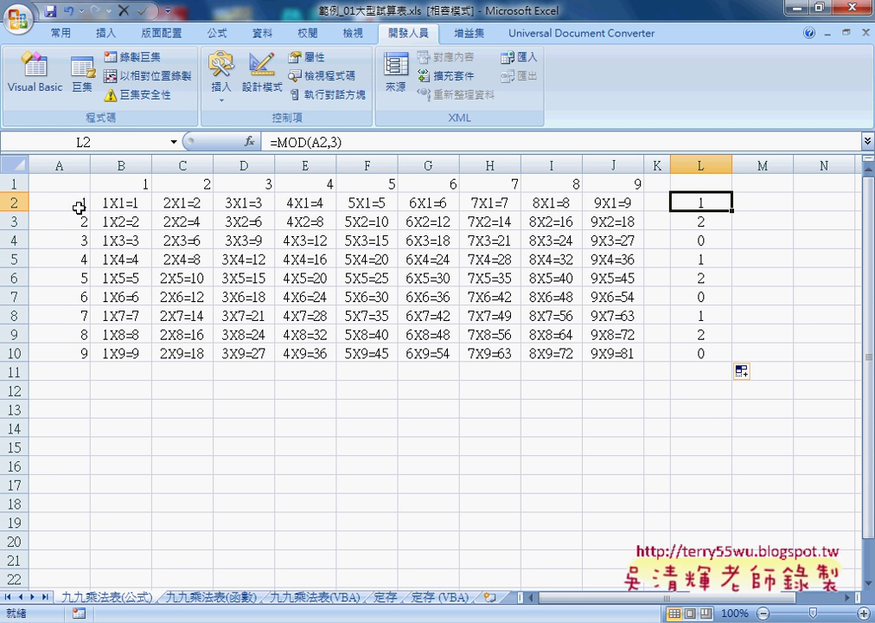
click(722, 222)
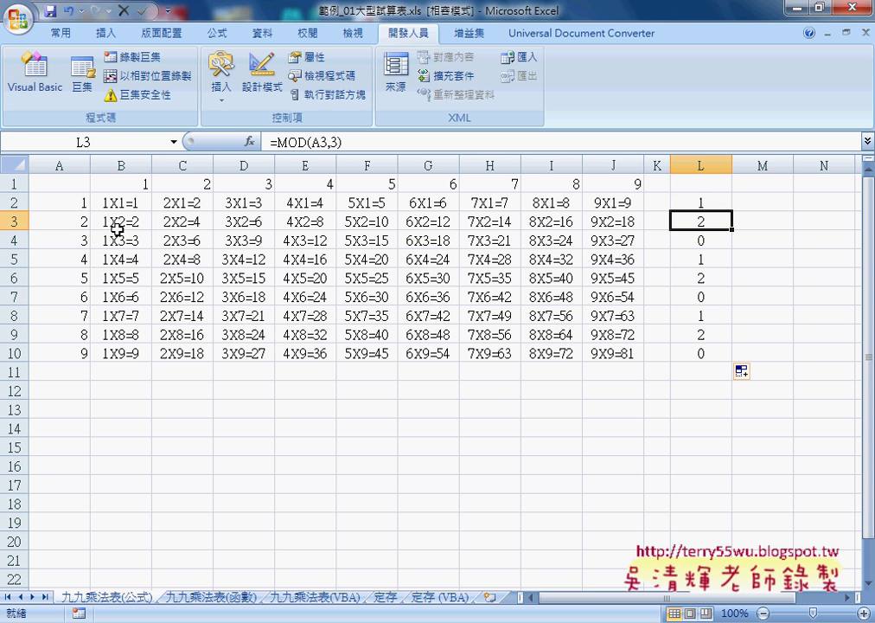
click(711, 244)
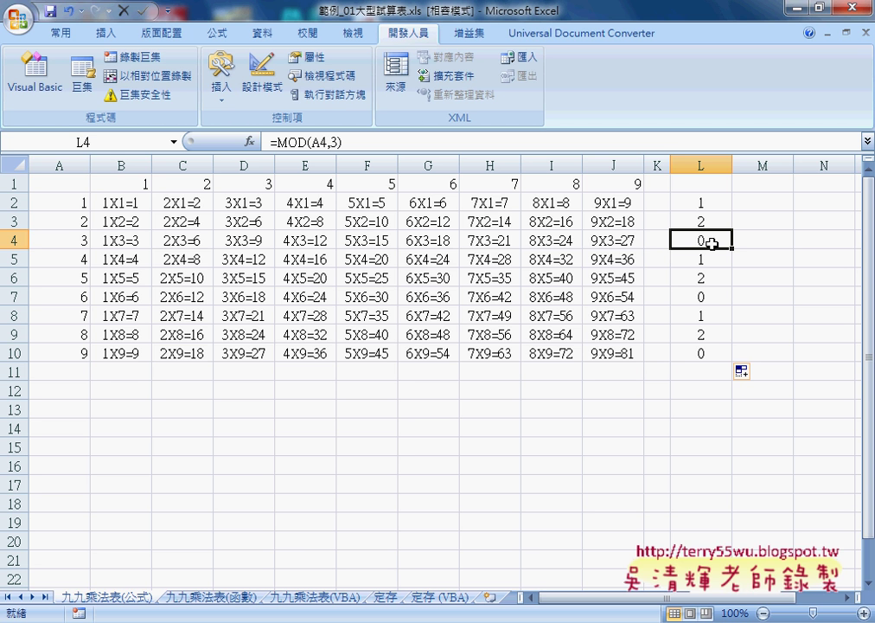
click(703, 200)
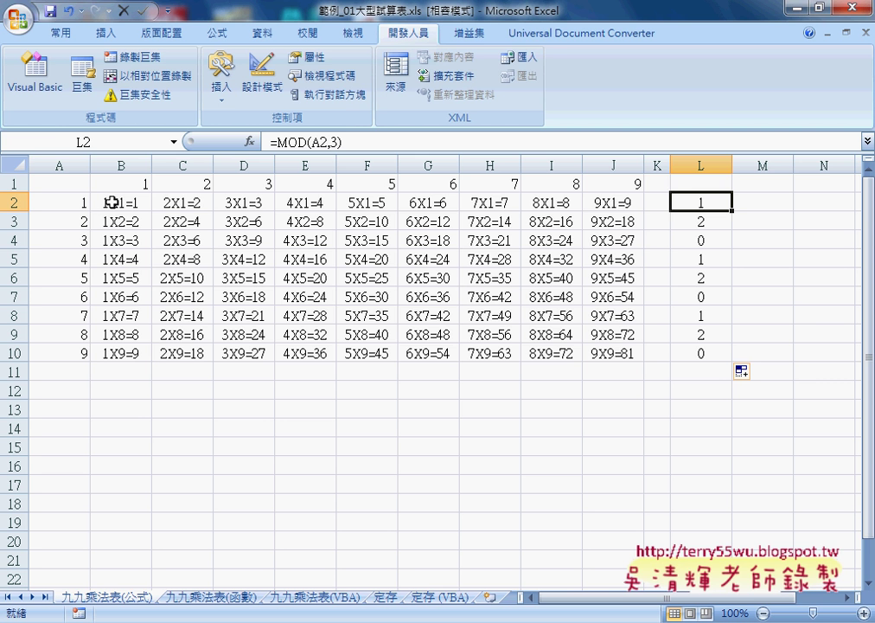
mouse_move(113, 202)
mouse_down()
mouse_move(536, 354)
mouse_move(610, 357)
mouse_up()
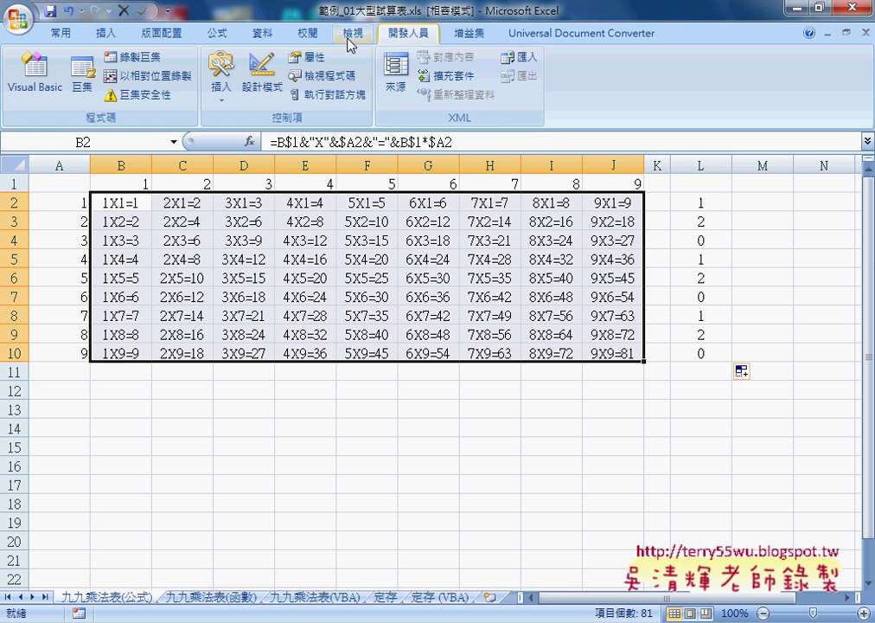
Start a new formula-based conditional formatting rule with the formula =mod(A2,3)=0
click(62, 34)
click(562, 86)
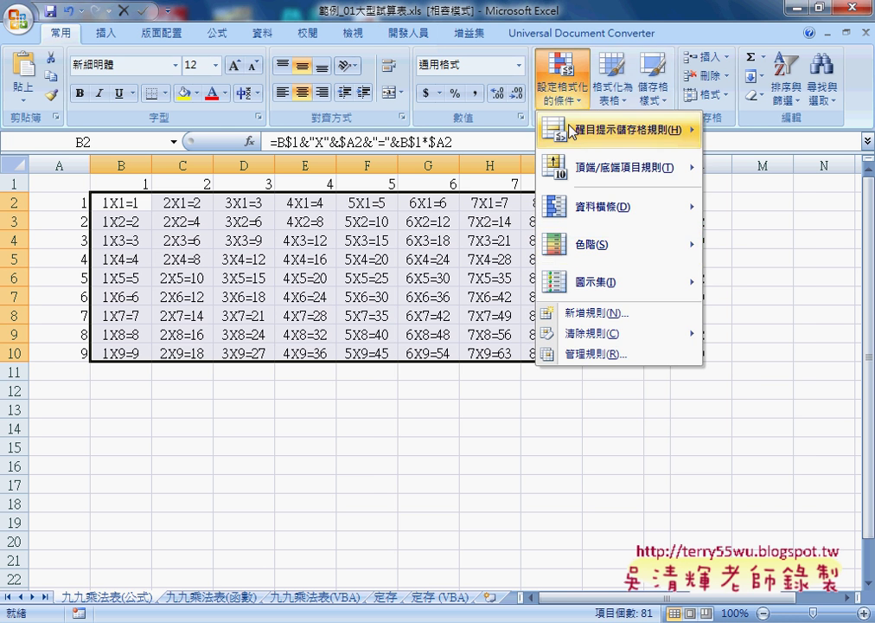
click(589, 312)
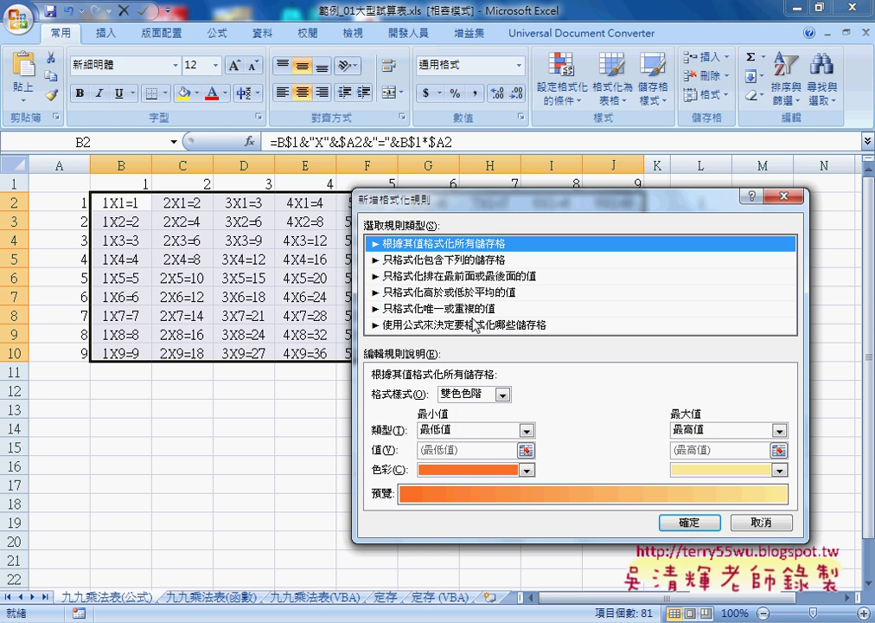
click(408, 326)
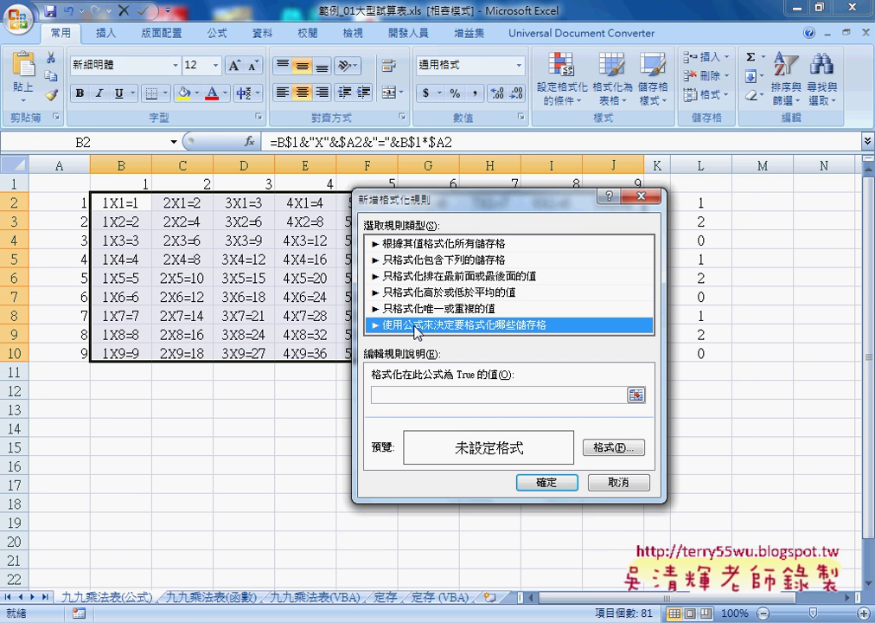
key(Tab)
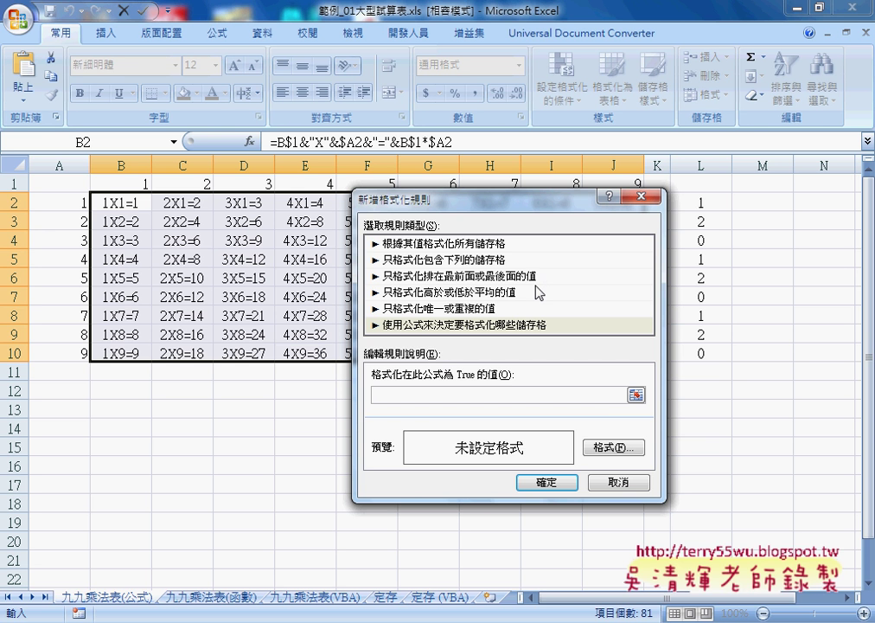
text(=)
text(mod)
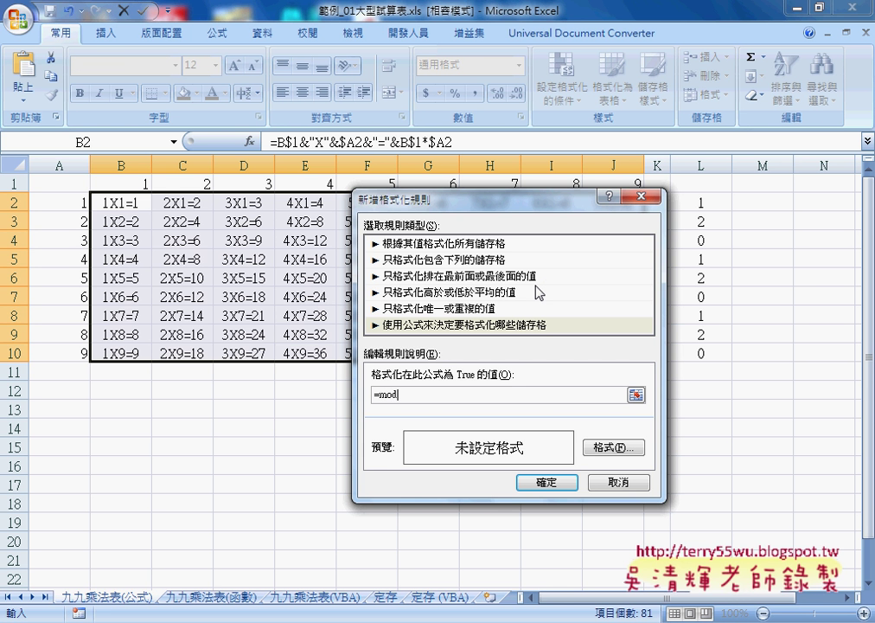
text(()
text(A2)
text(,)
text(3))
text(=)
text(0)
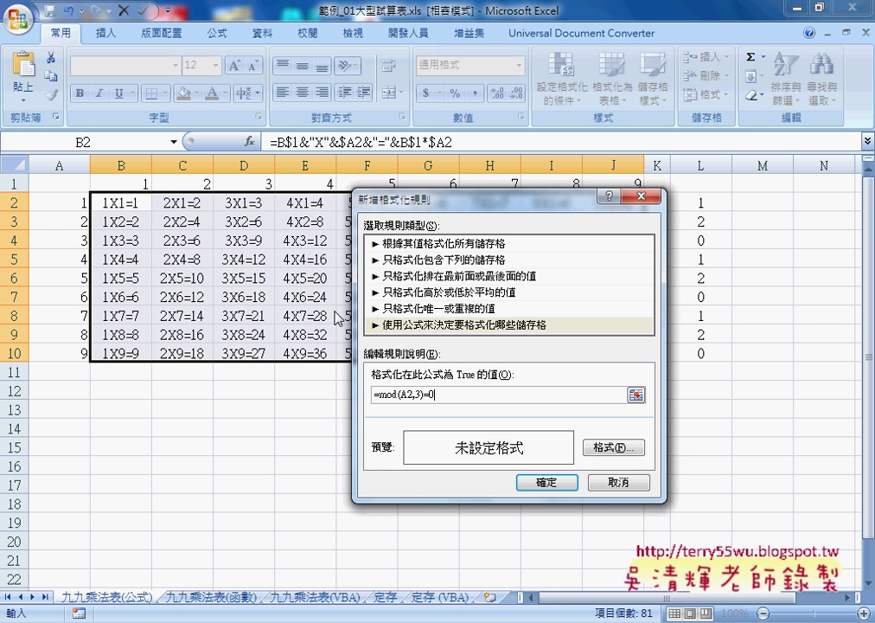
Choose a yellow fill as the rule's cell format
click(614, 448)
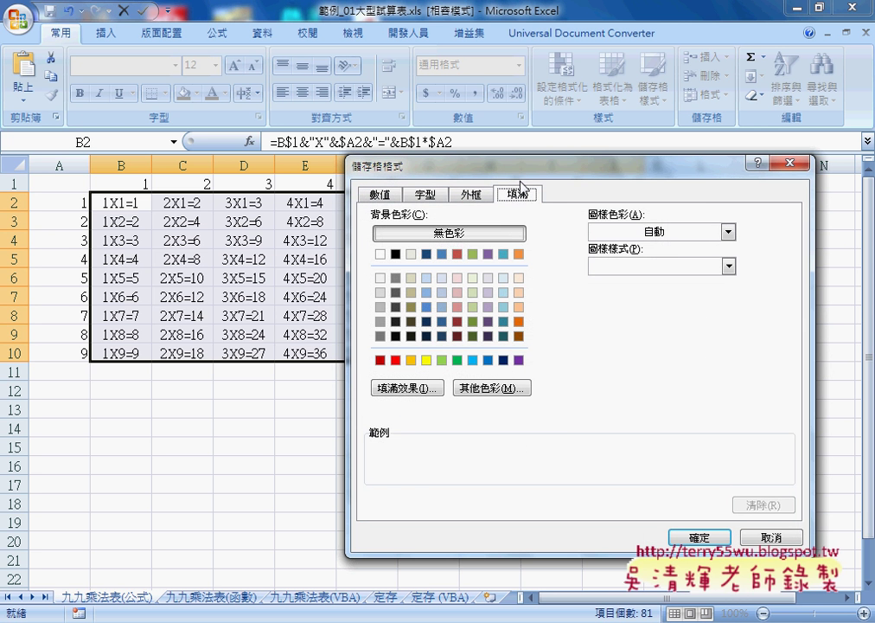
click(424, 195)
click(518, 194)
click(427, 360)
click(700, 537)
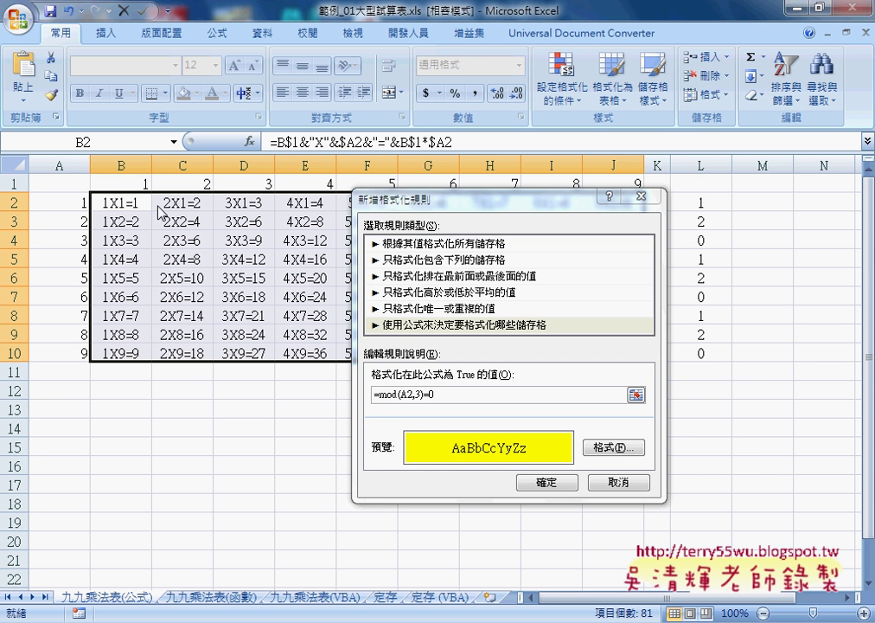
Try a $ before A2, remove it, and apply the rule so B4, B7, B10 turn yellow
drag(475, 204, 591, 264)
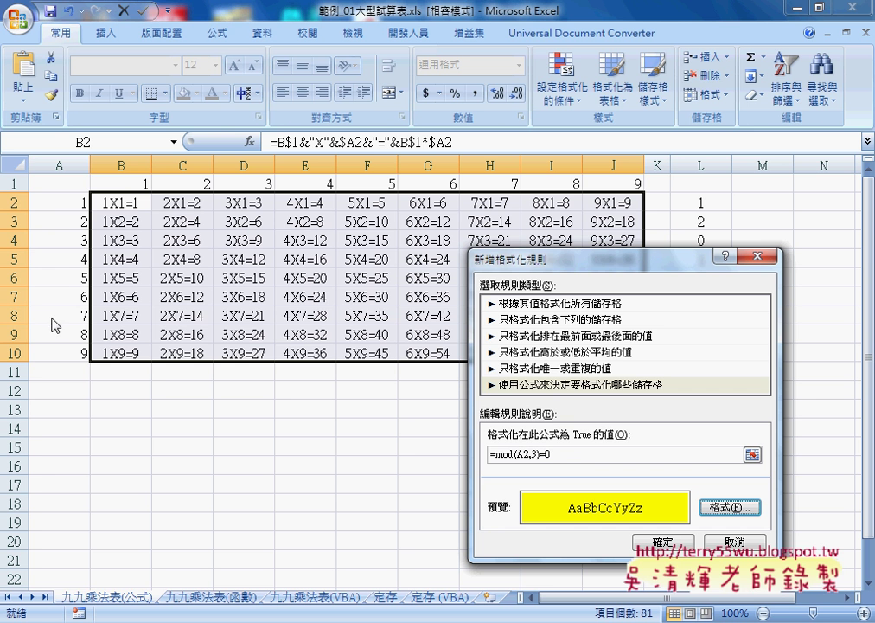
click(518, 455)
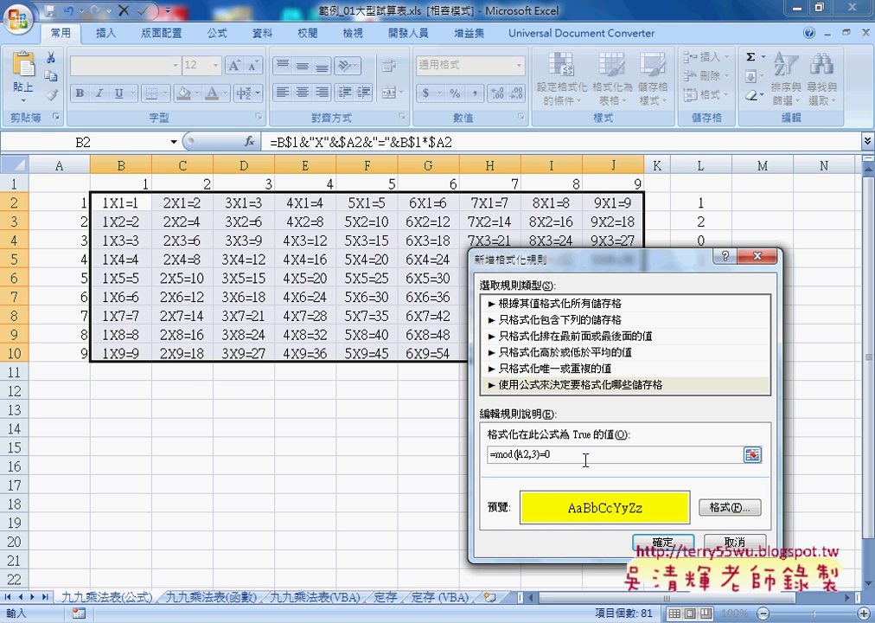
text($)
key(BackSpace)
click(655, 543)
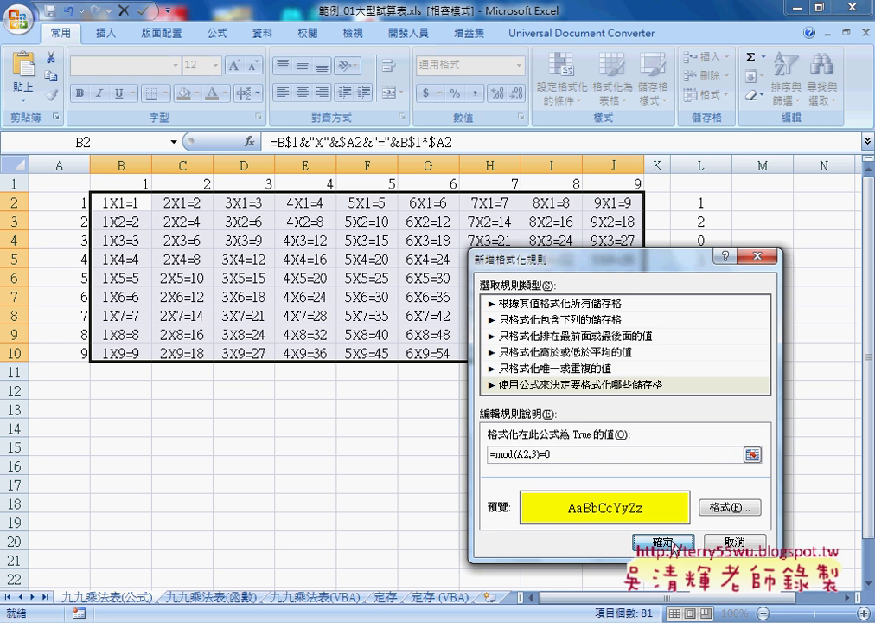
click(655, 543)
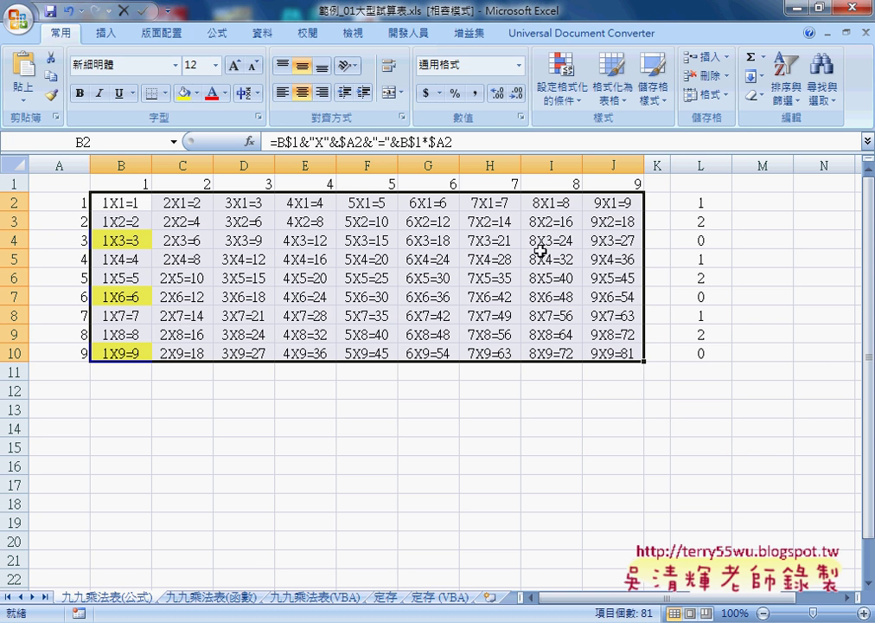
Edit the rule in Manage Rules to =MOD($A2,3)=0, yellowing rows 4, 7, 10 across B–J
click(562, 86)
click(610, 354)
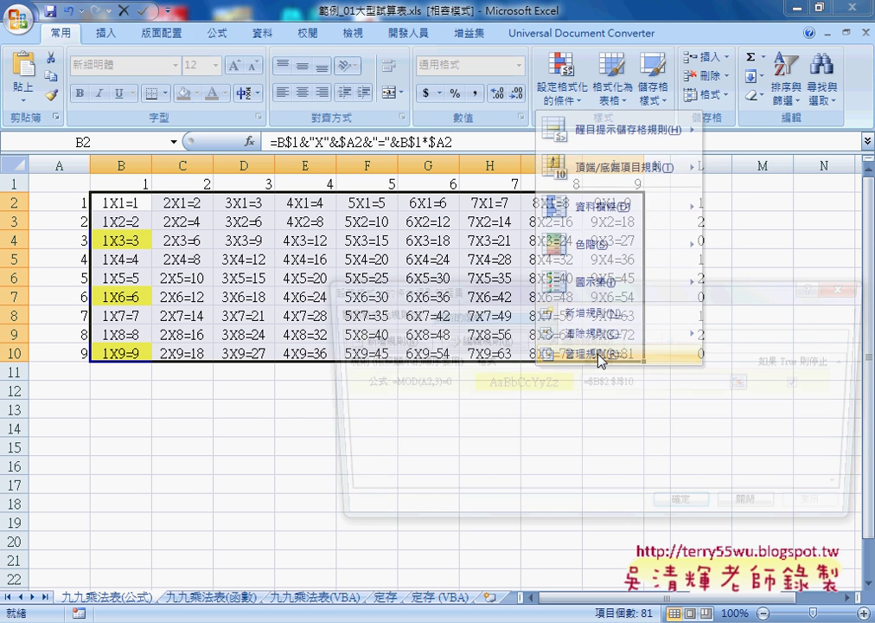
click(478, 340)
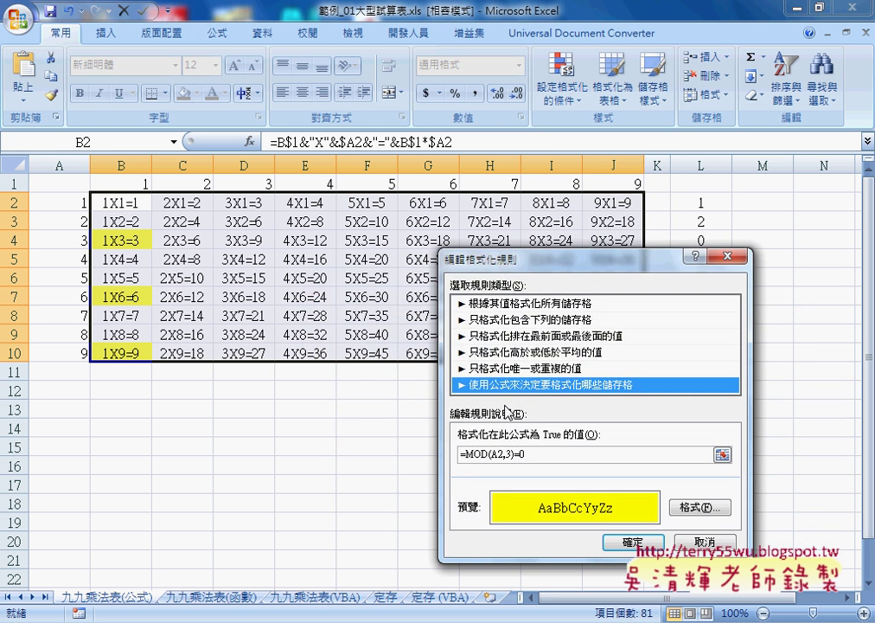
click(495, 454)
key(BackSpace)
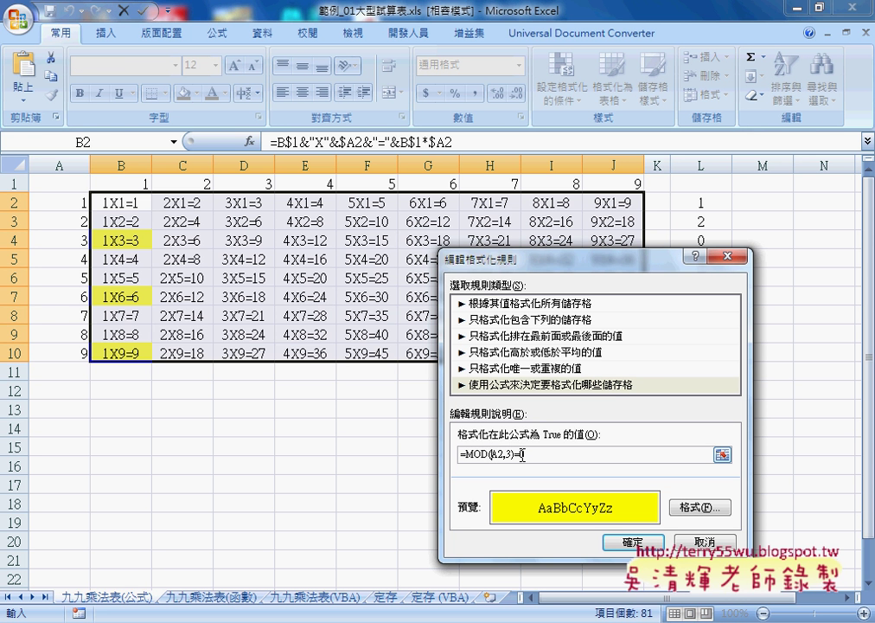
text($)
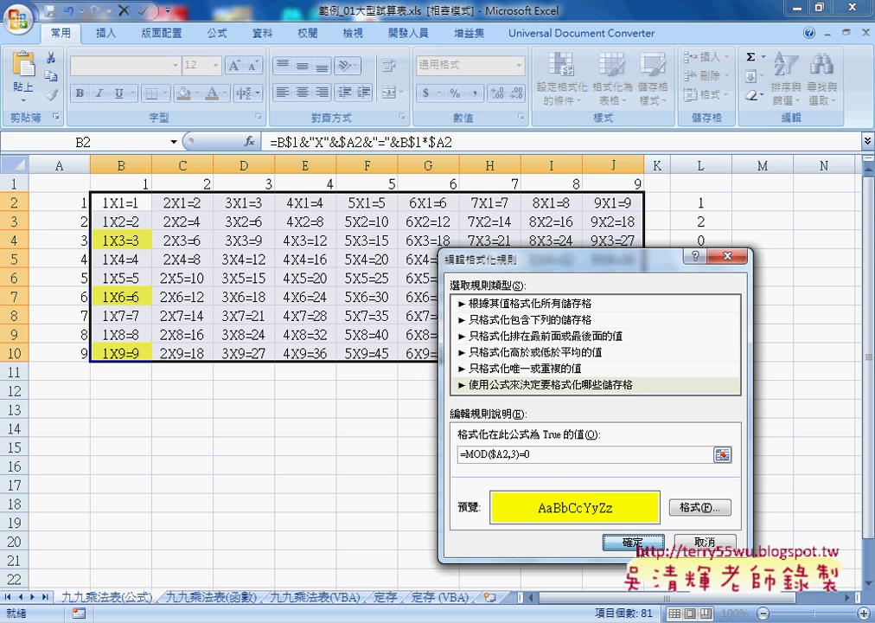
key(Return)
click(699, 517)
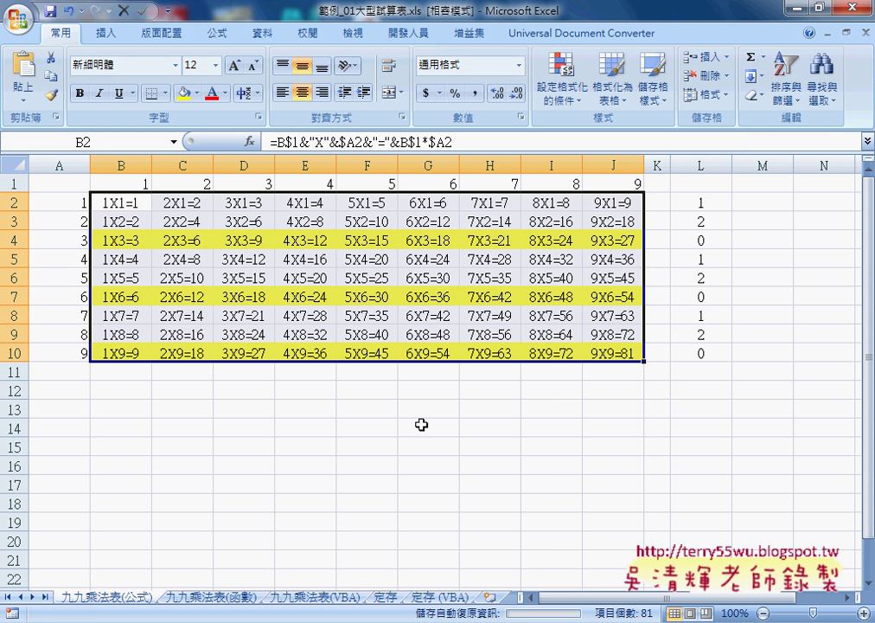
drag(701, 202, 721, 353)
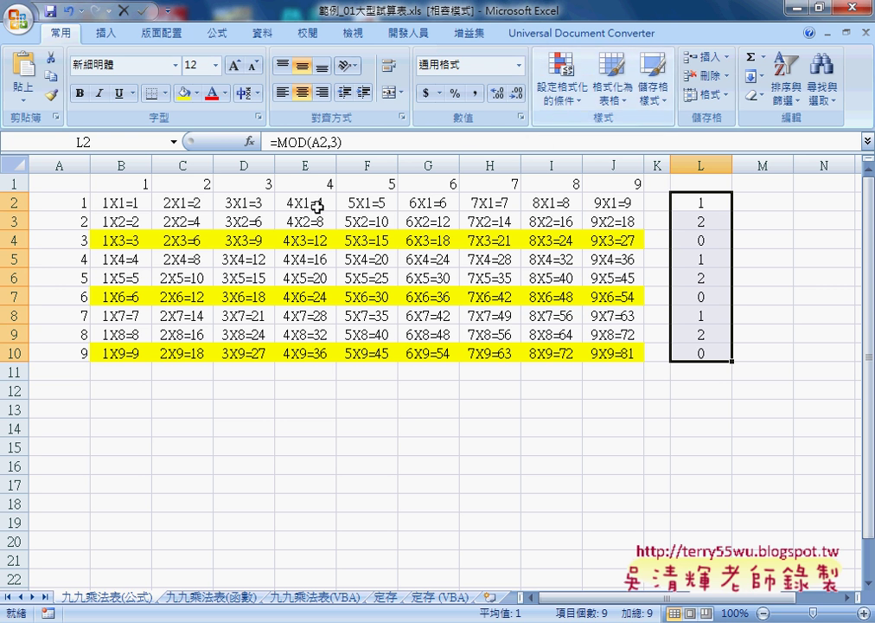
click(115, 199)
click(178, 223)
click(247, 241)
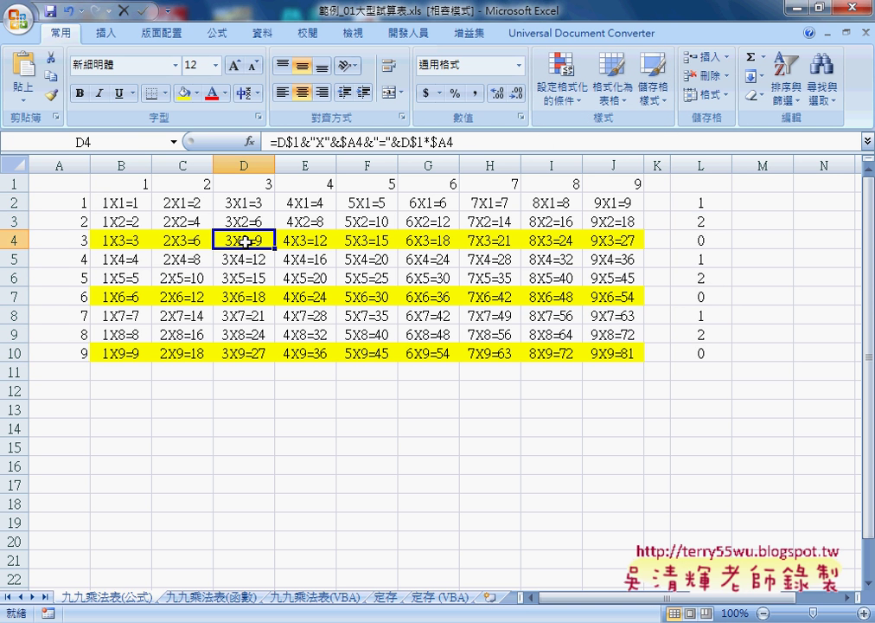
click(298, 259)
click(365, 279)
click(422, 296)
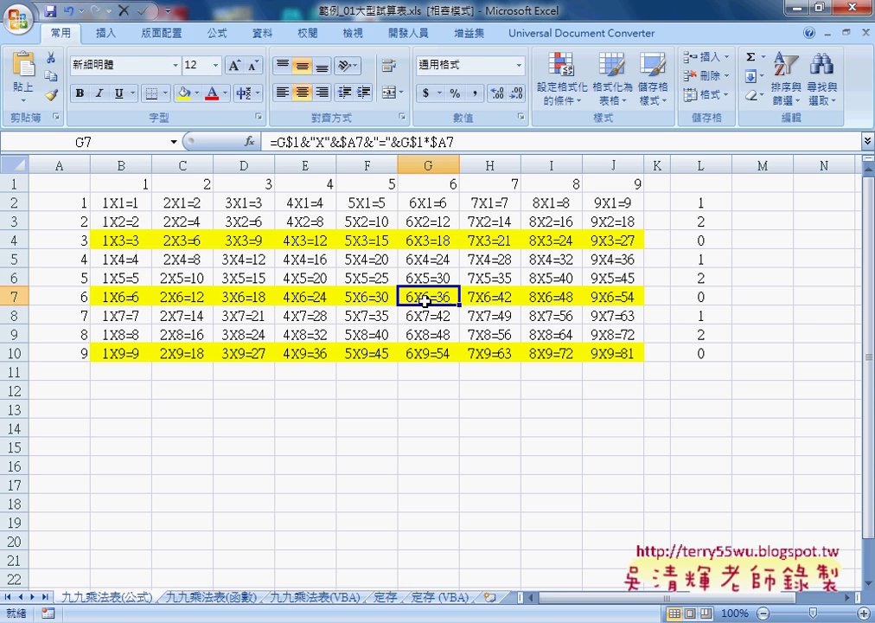
click(477, 315)
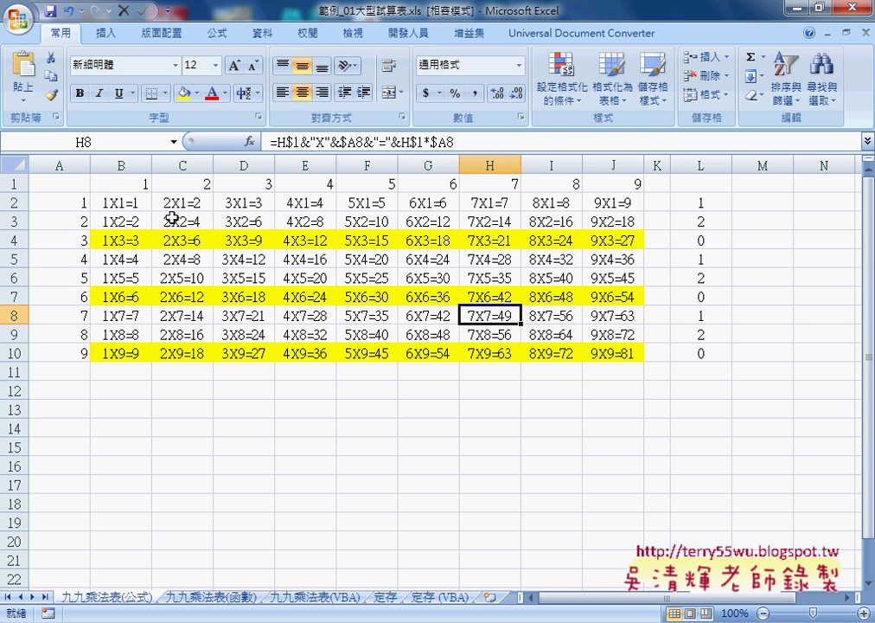
click(107, 207)
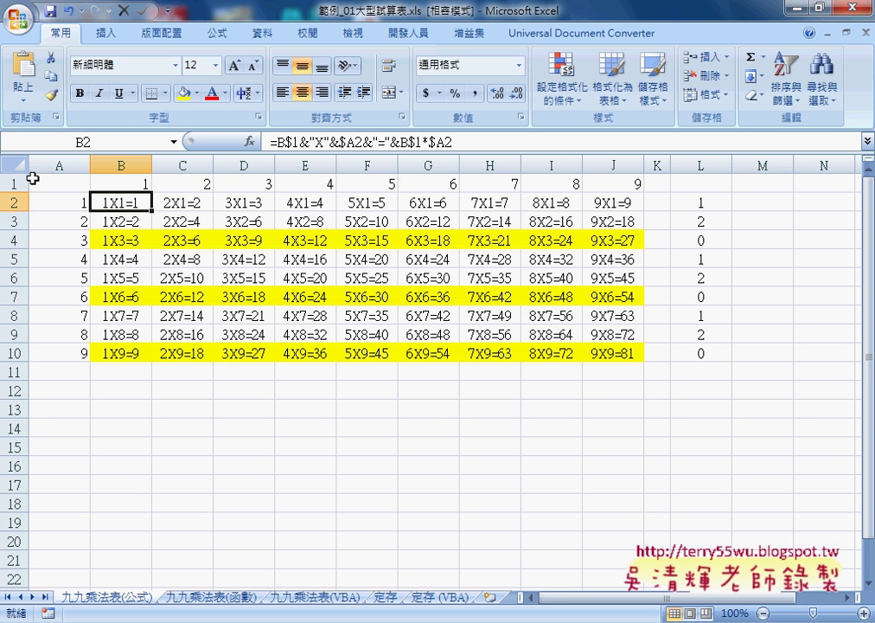
click(130, 180)
click(70, 205)
click(123, 198)
click(128, 184)
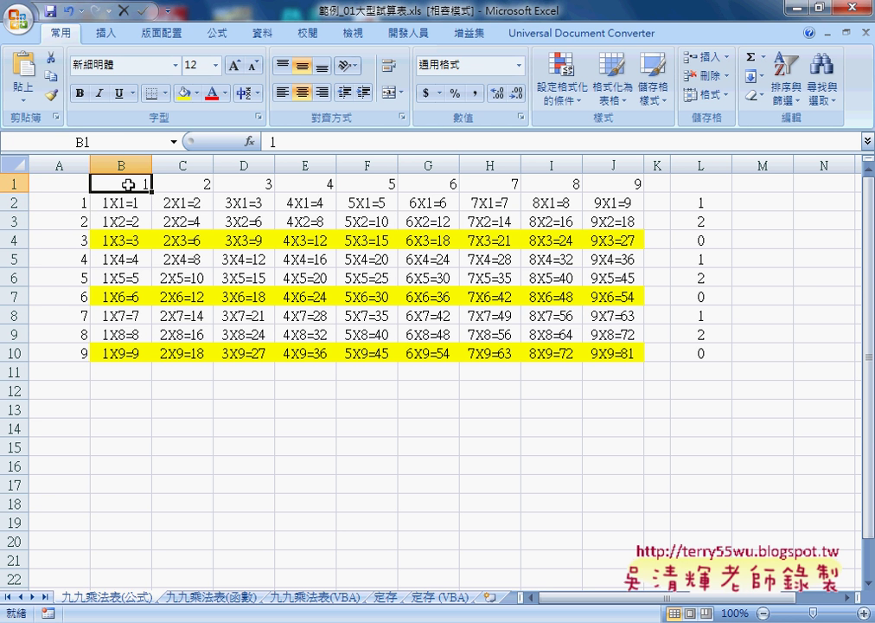
click(75, 205)
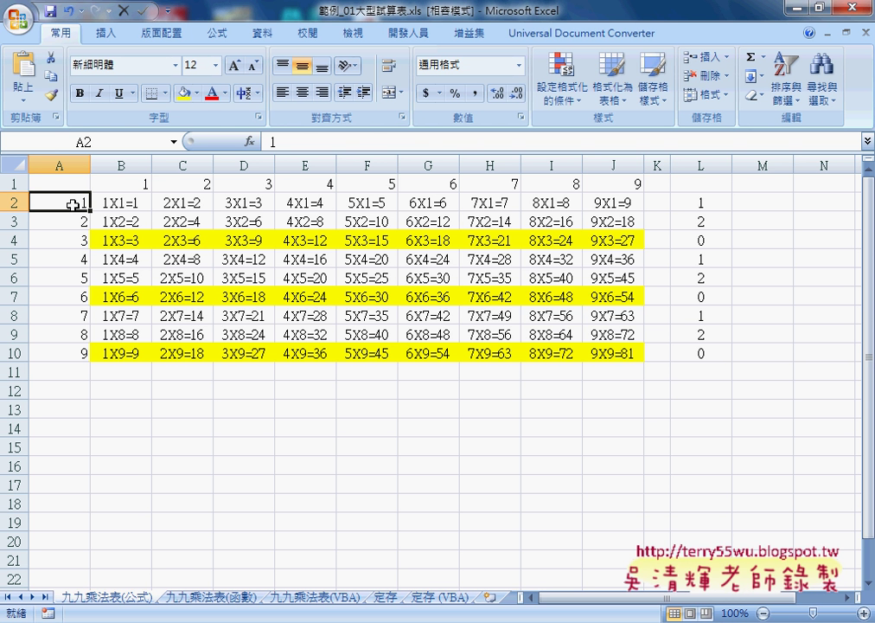
click(612, 203)
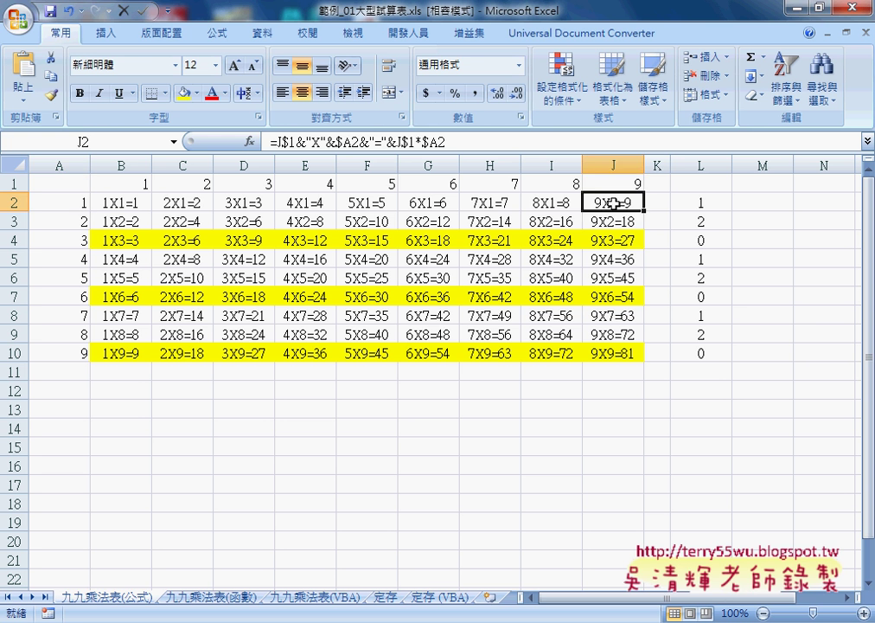
click(554, 223)
click(484, 247)
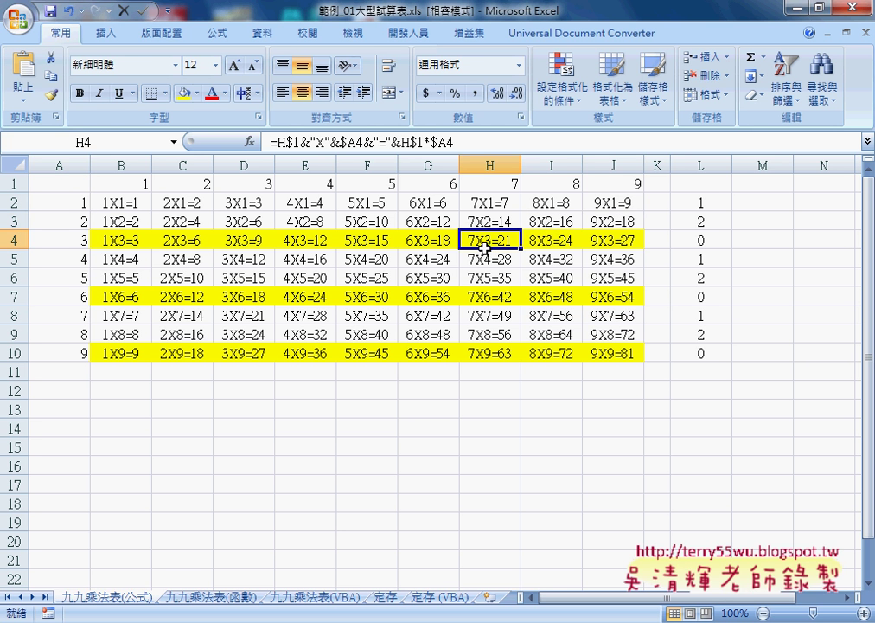
click(425, 258)
click(363, 278)
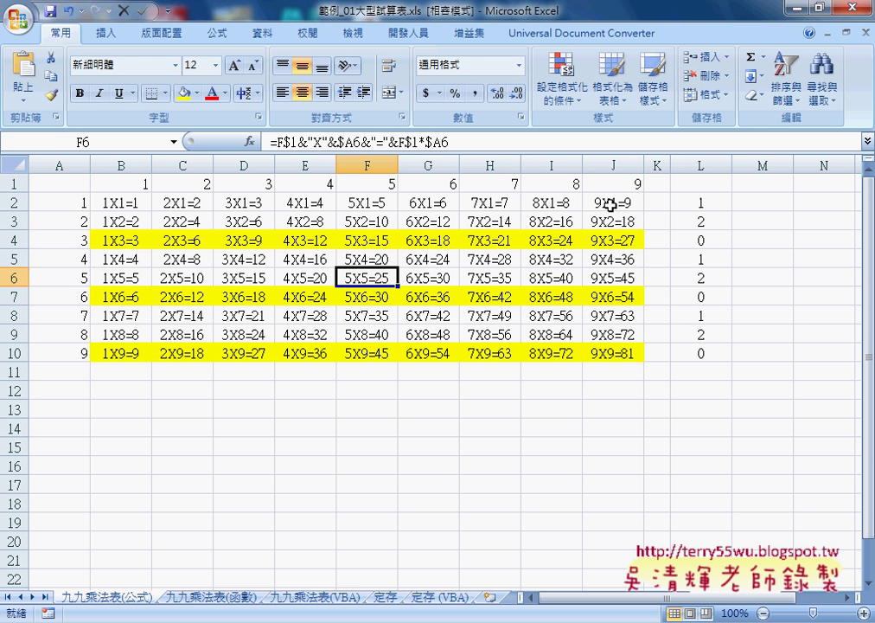
click(611, 204)
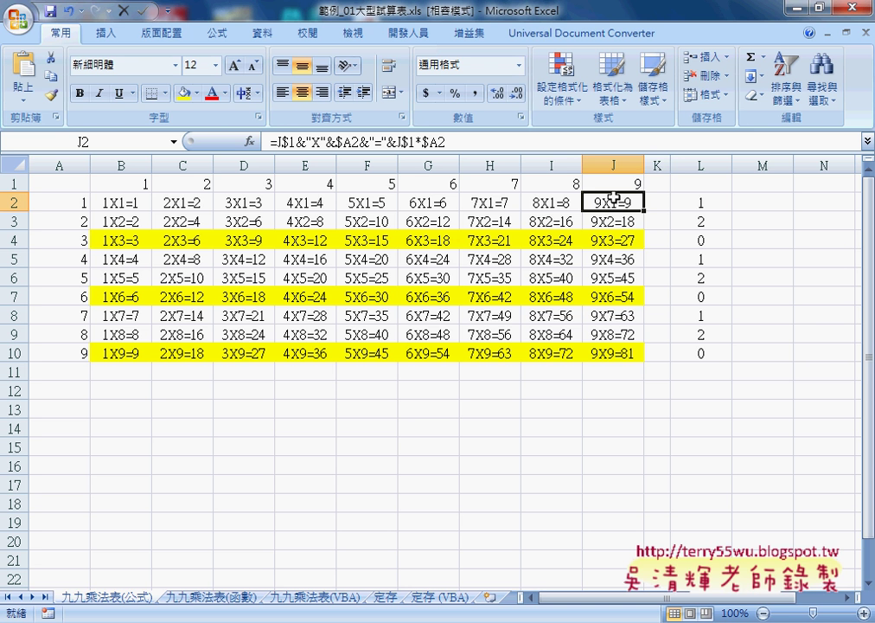
click(555, 227)
click(498, 243)
click(435, 263)
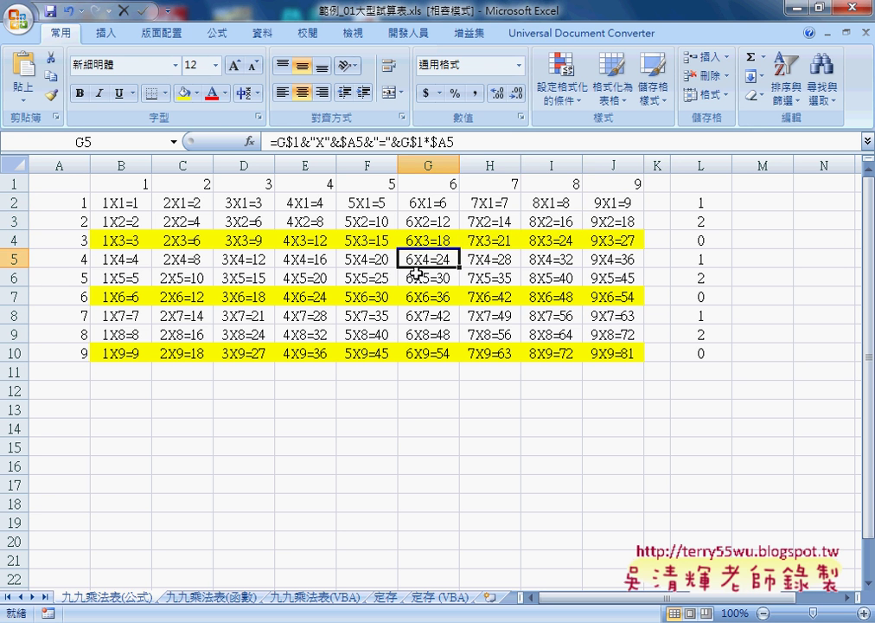
click(368, 282)
click(313, 303)
click(243, 320)
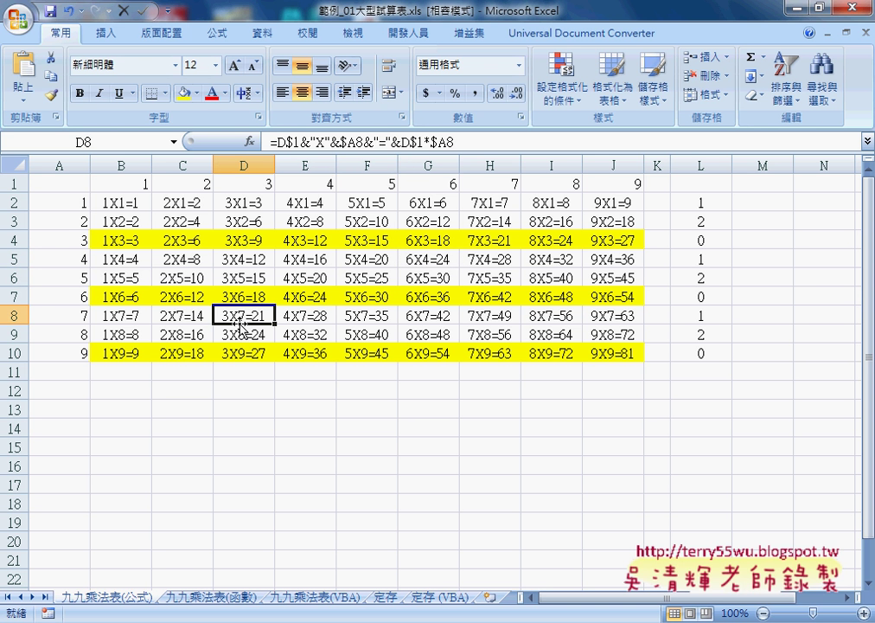